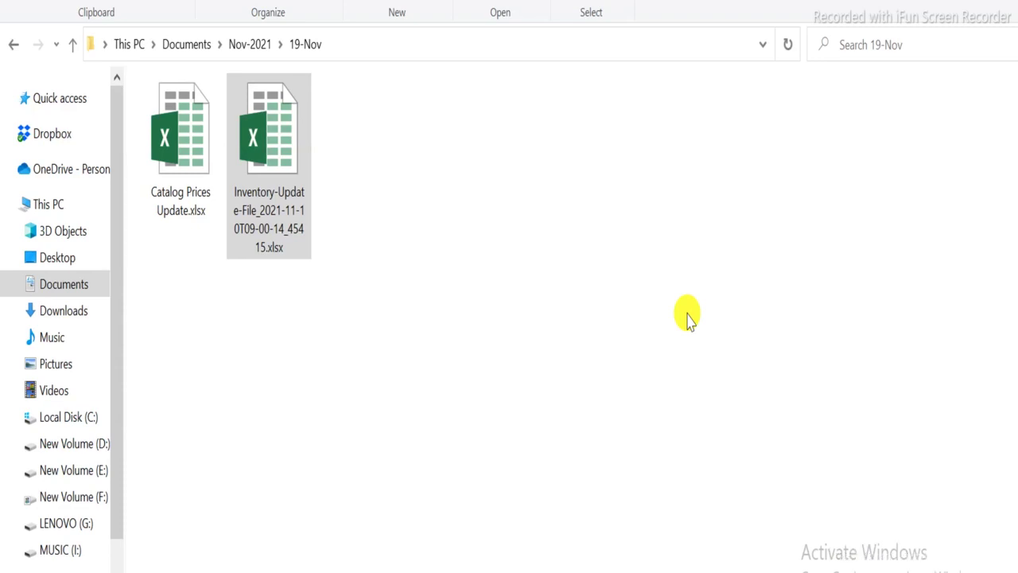
# - Open the Inventory-Update-File workbook from the 19-Nov folder and copy its entire stock table
pyautogui.click(293, 168)
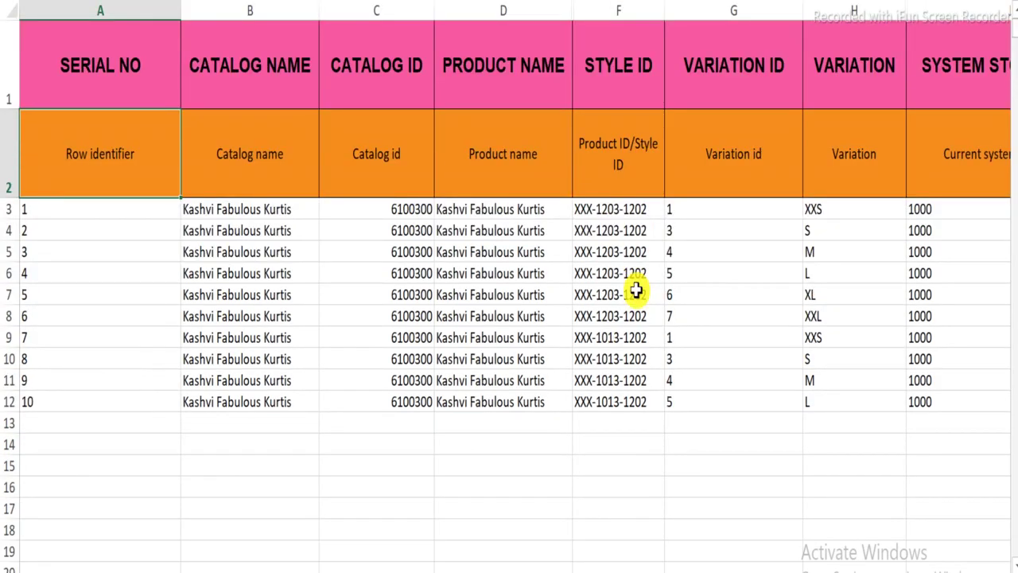
pyautogui.click(636, 292)
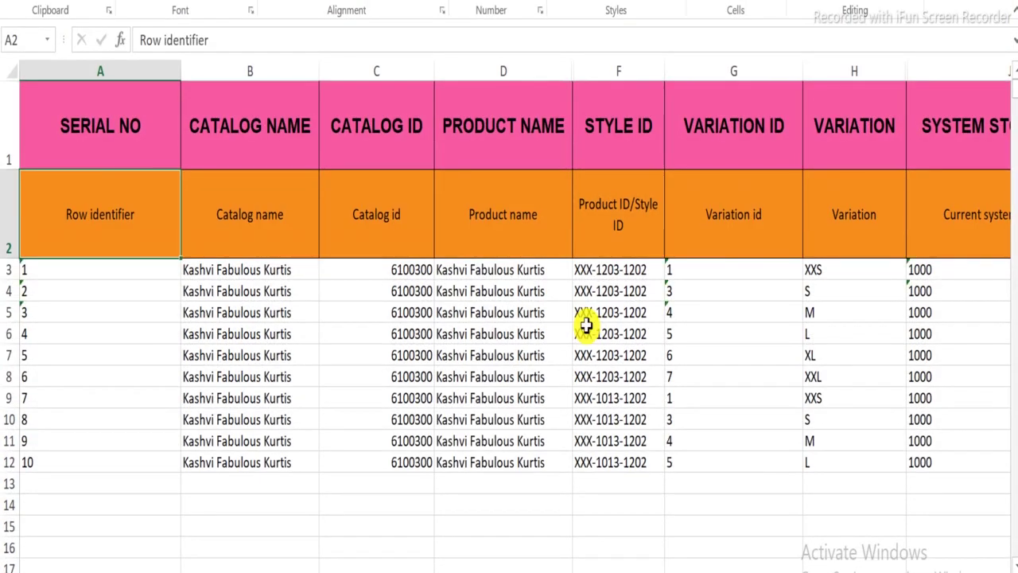
pyautogui.hotkey('ctrl', 'a')
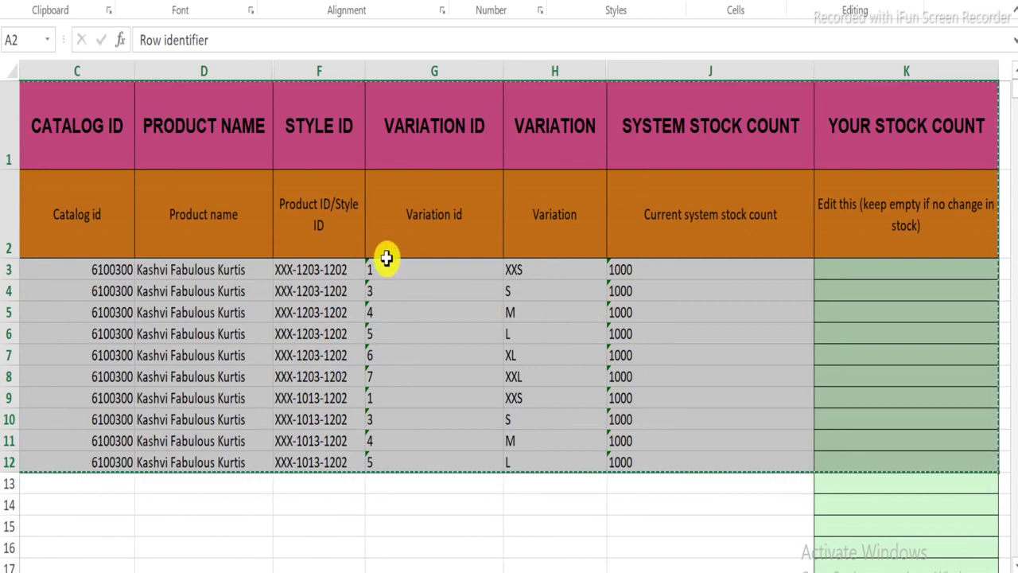
# - Examine the column headers from PRODUCT NAME to VARIATION in the inventory table, checking for the product ID column
pyautogui.click(244, 144)
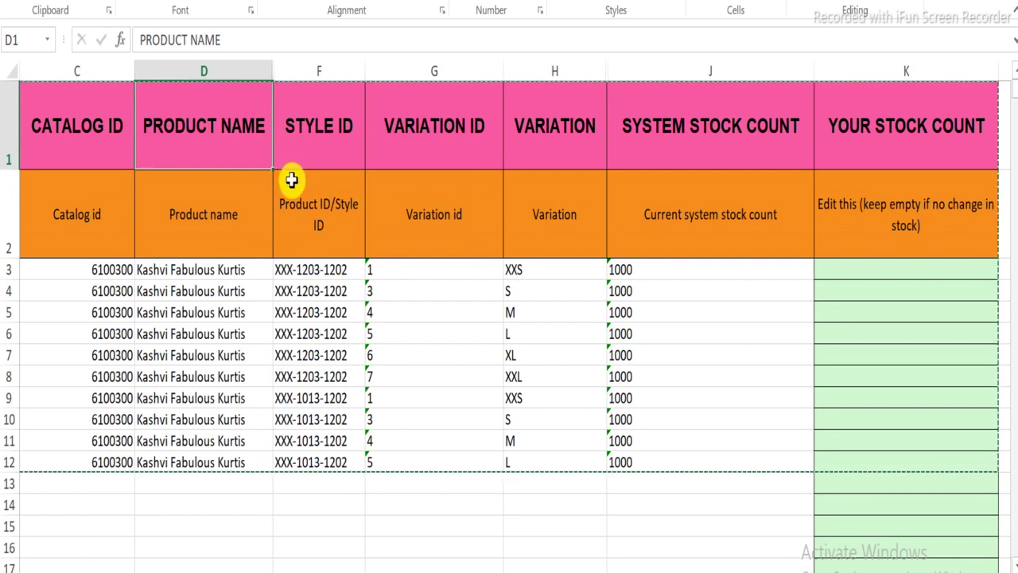
pyautogui.press('Right')
pyautogui.press('Right')
pyautogui.press('Right')
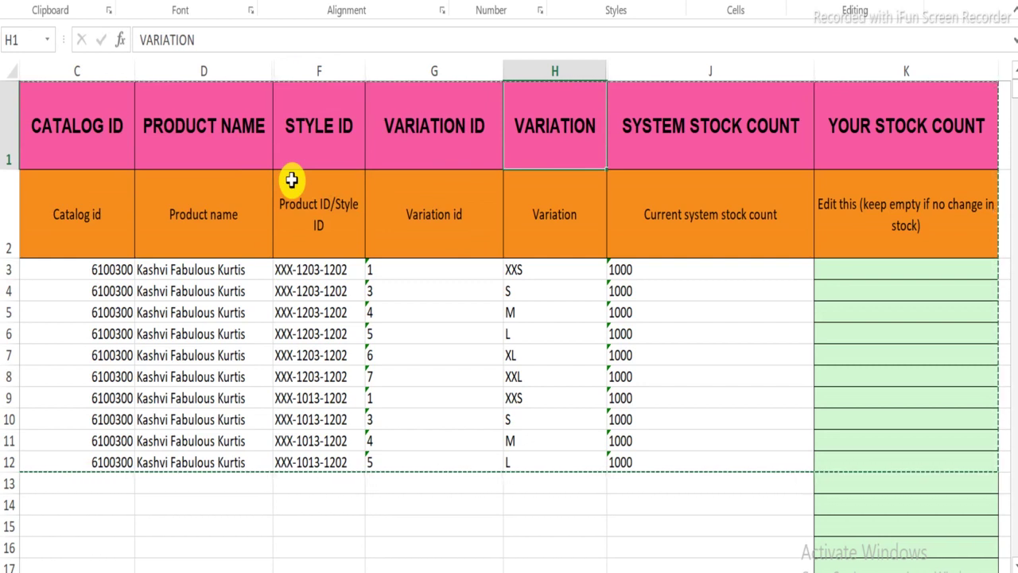
pyautogui.press('Left')
pyautogui.press('Left')
pyautogui.press('Left')
pyautogui.press('Left')
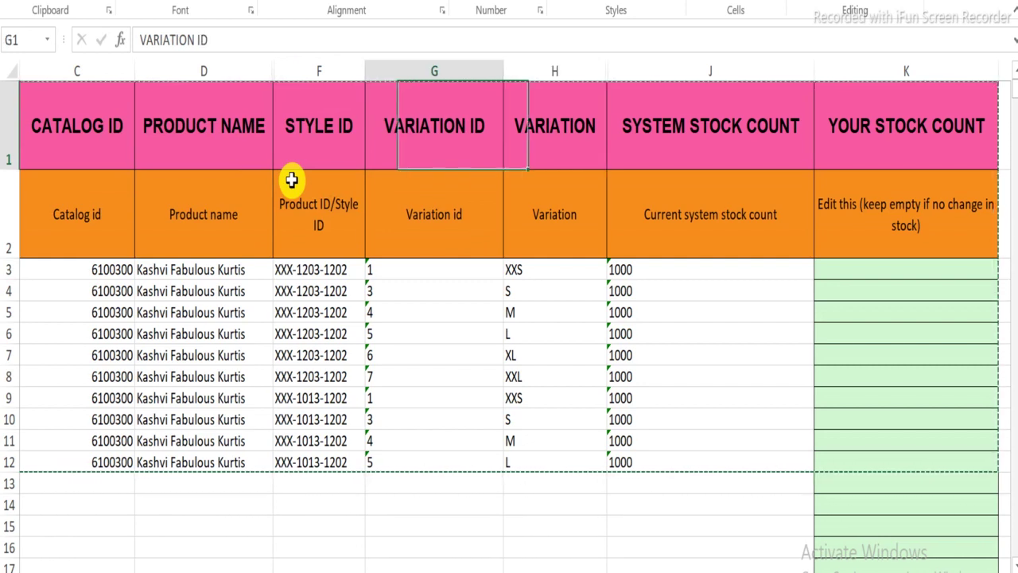
pyautogui.press('Right')
pyautogui.press('Right')
pyautogui.press('Right')
pyautogui.press('Right')
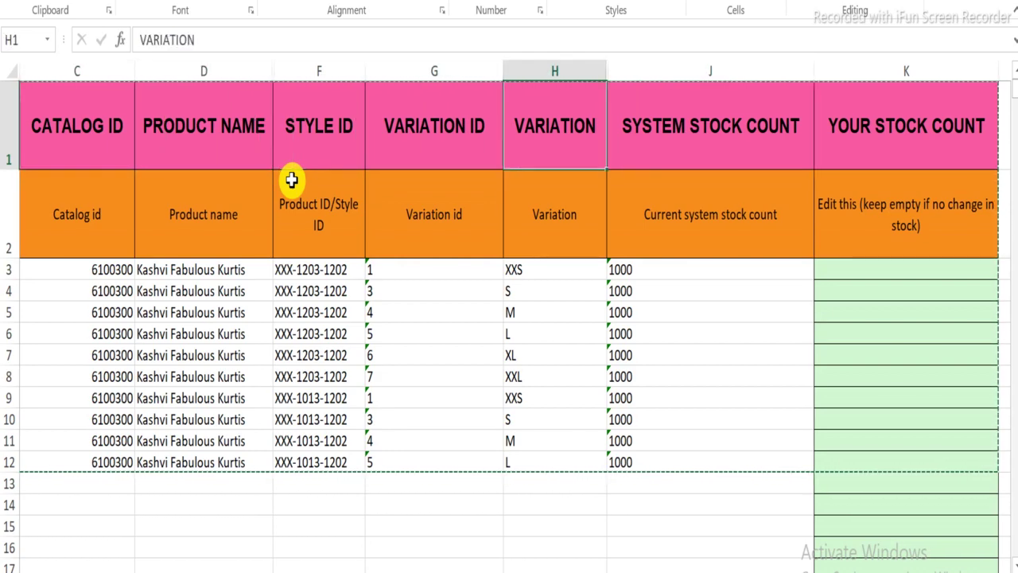
pyautogui.press('Left')
pyautogui.press('Left')
pyautogui.press('Left')
pyautogui.press('Left')
pyautogui.press('Left')
# - Select the whole inventory table again and paste the copied data into the blank workbook starting at cell A1
pyautogui.hotkey('ctrl', 'a')
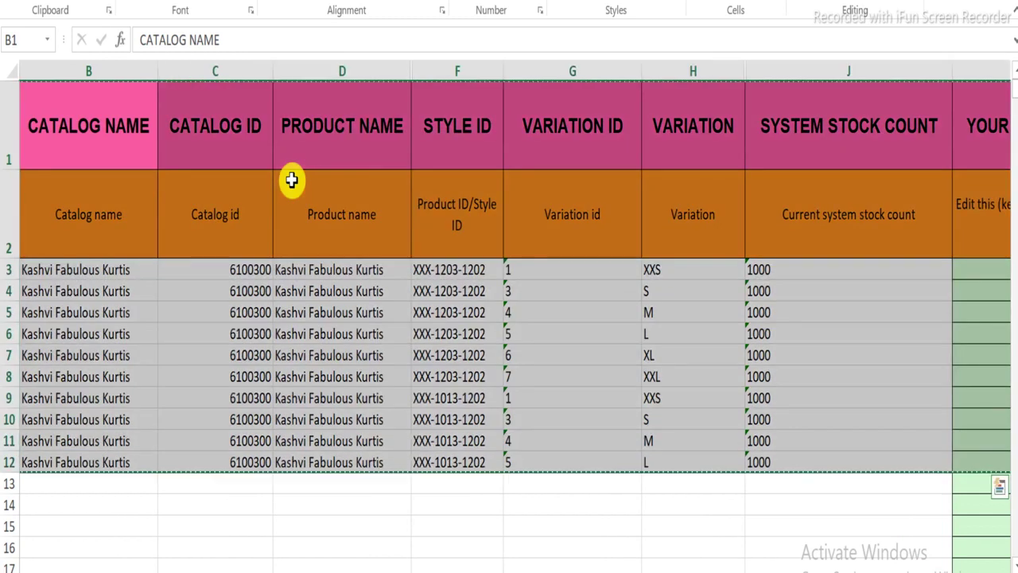
pyautogui.click(547, 569)
pyautogui.click(509, 529)
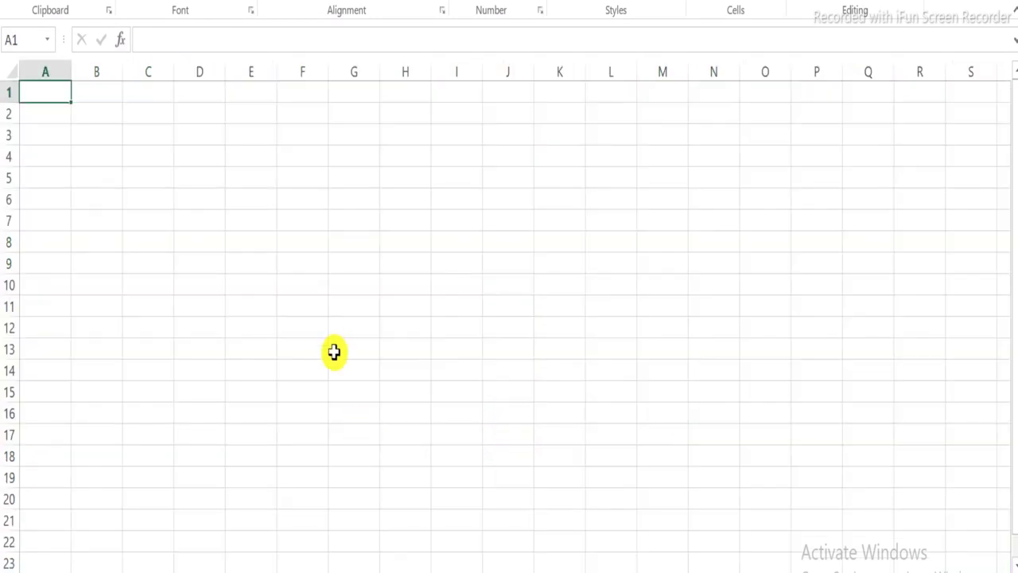
pyautogui.hotkey('ctrl', 'v')
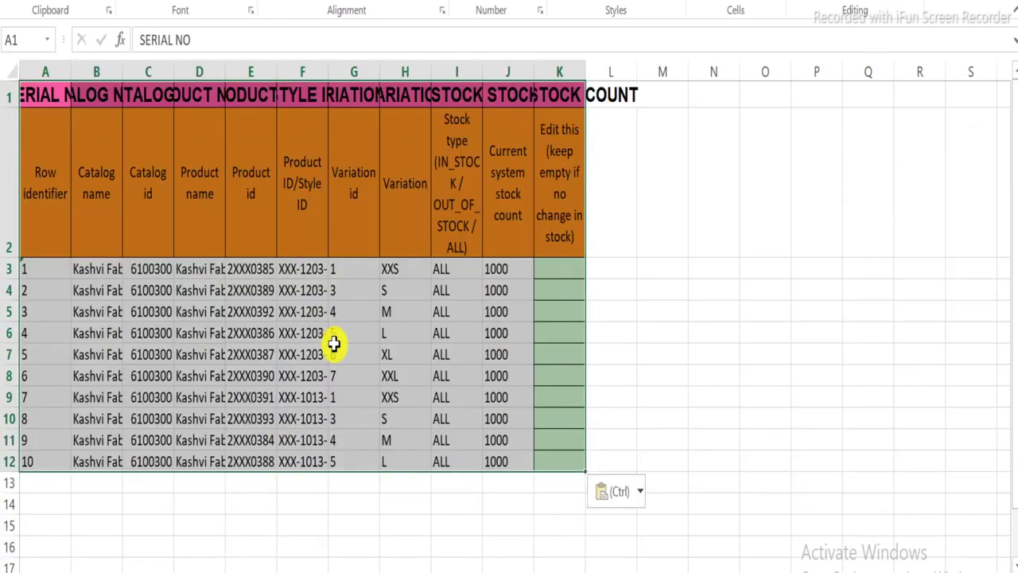
# - AutoFit the widths of all columns in the pasted inventory sheet
pyautogui.click(620, 272)
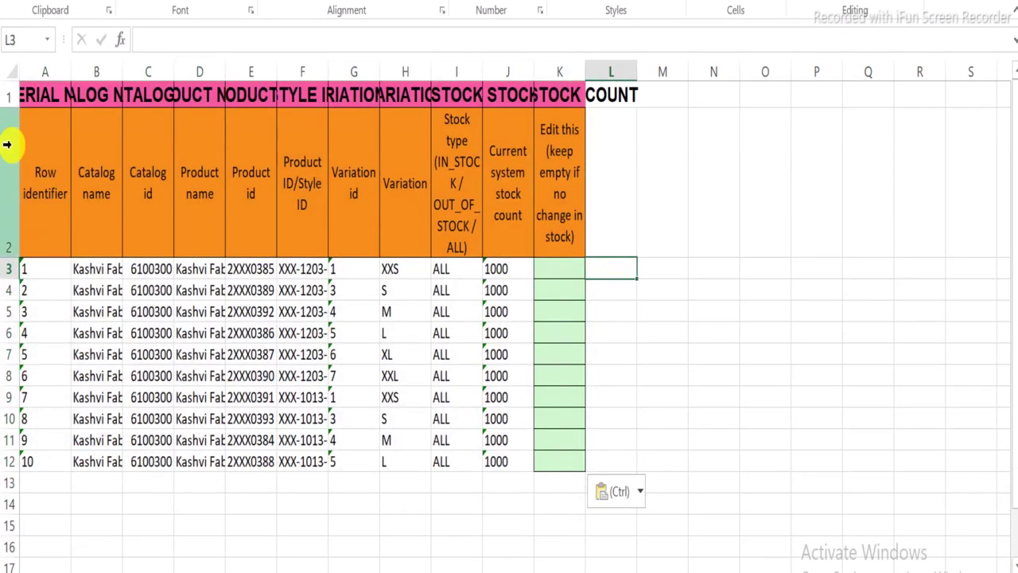
pyautogui.click(11, 70)
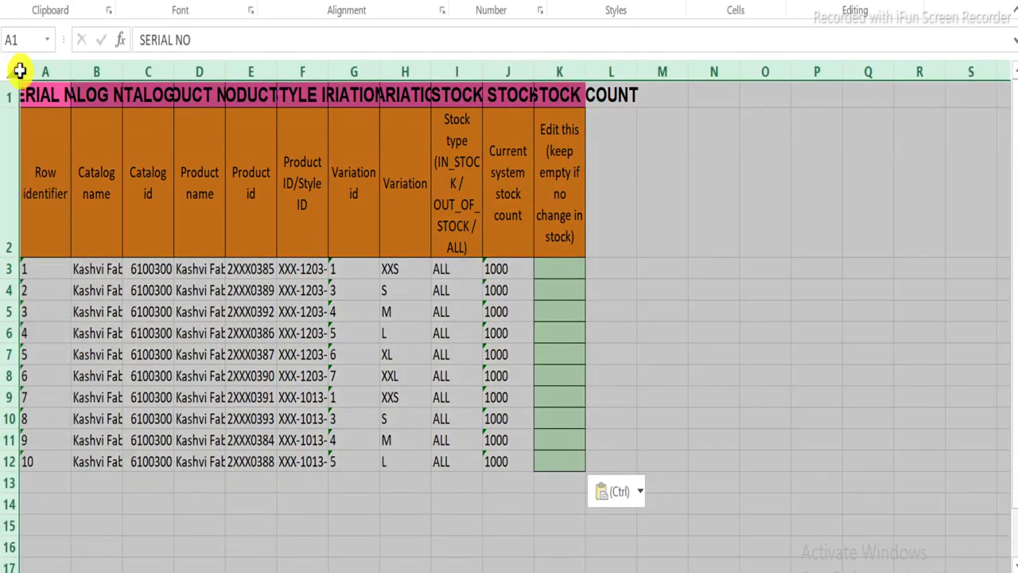
pyautogui.doubleClick(71, 72)
pyautogui.click(341, 291)
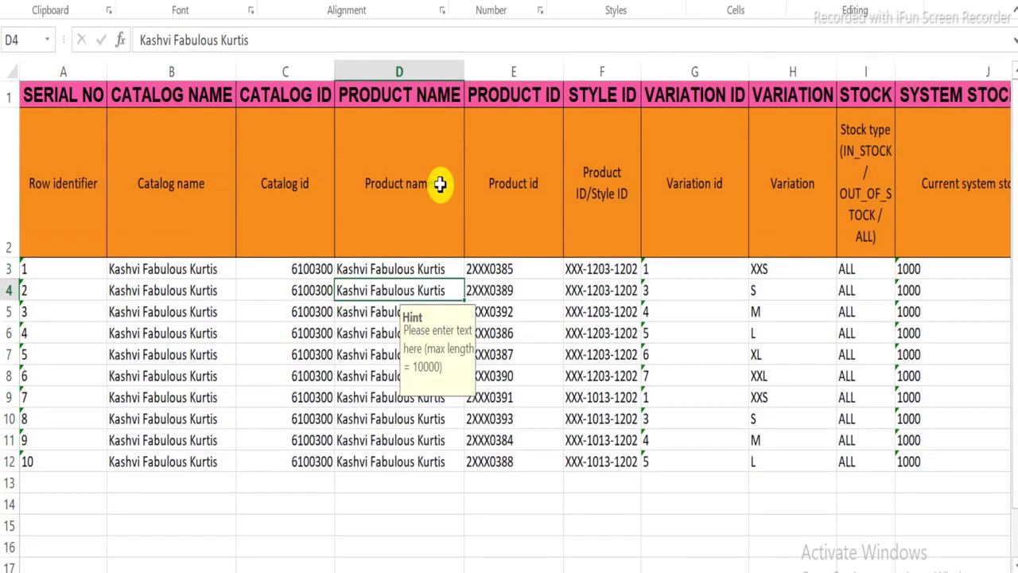
# - Highlight the Product id and Catalog id description cells, E2 and C2, with yellow fill
pyautogui.press('Up')
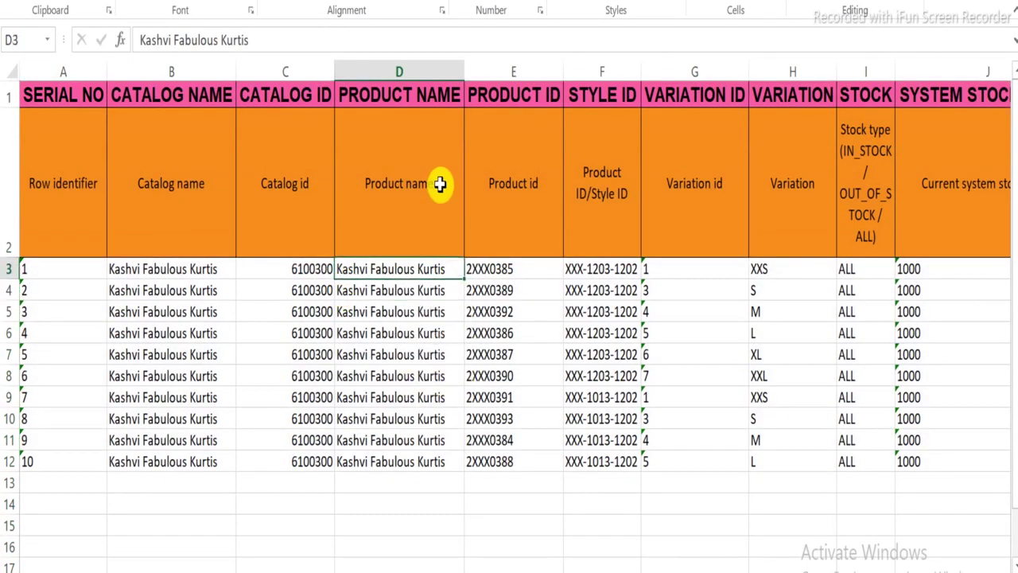
pyautogui.press('Left')
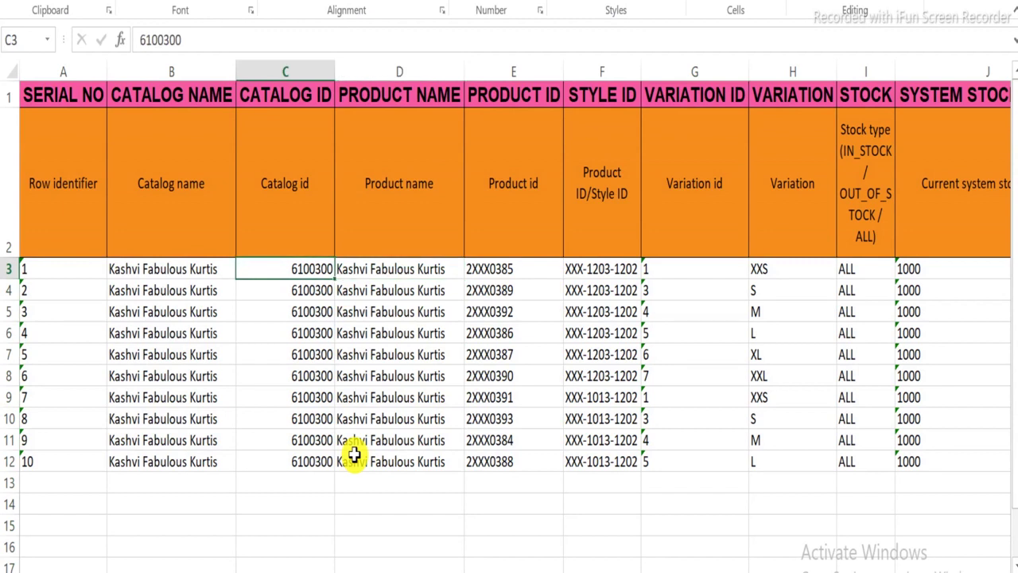
pyautogui.press('Up')
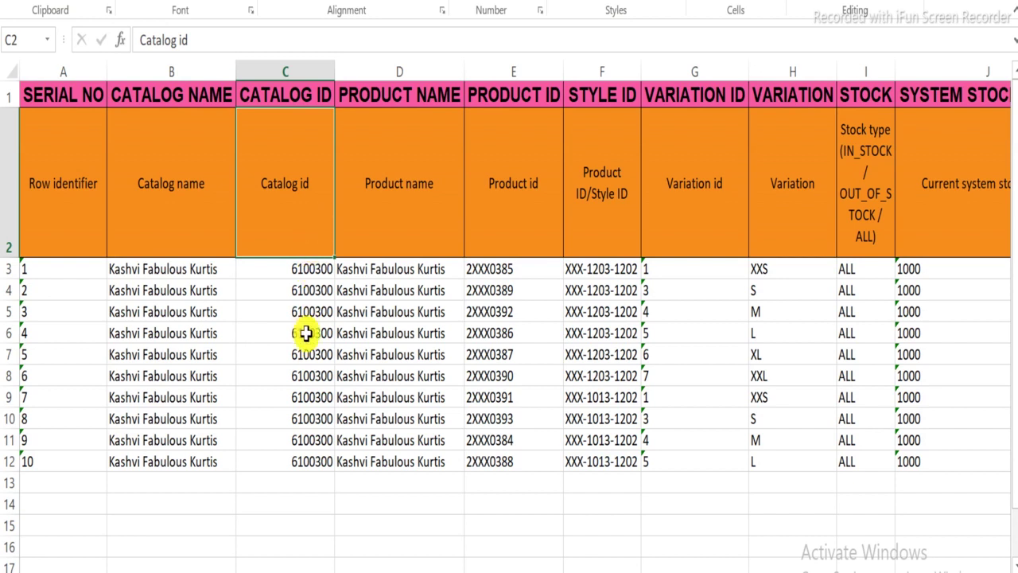
pyautogui.click(531, 186)
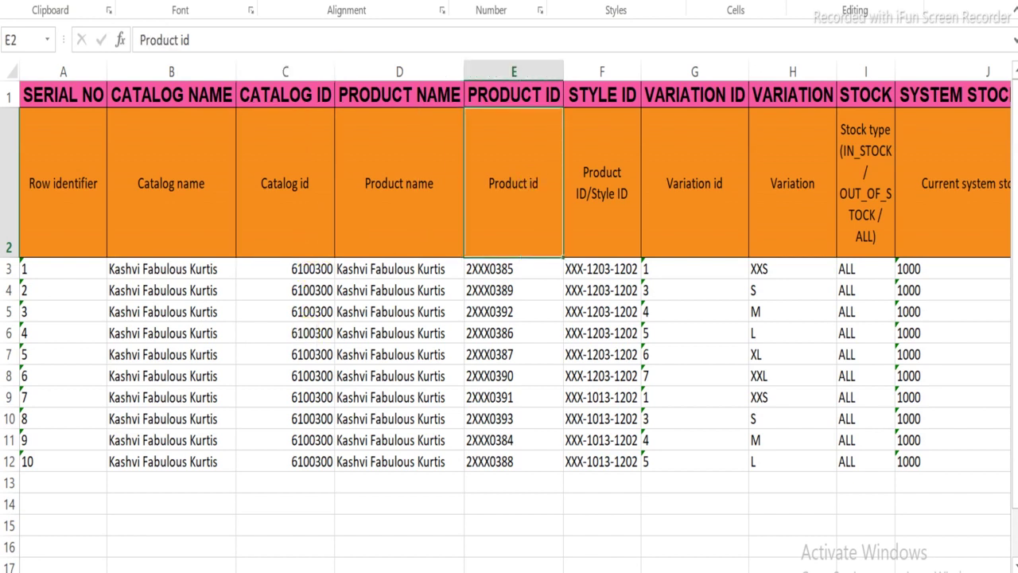
pyautogui.click(269, 202)
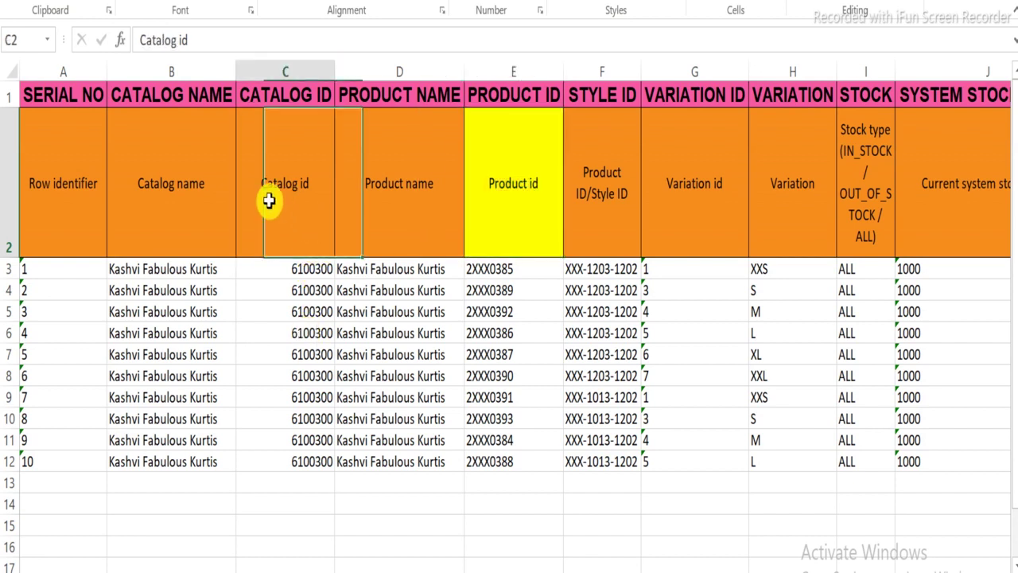
pyautogui.press('F4')
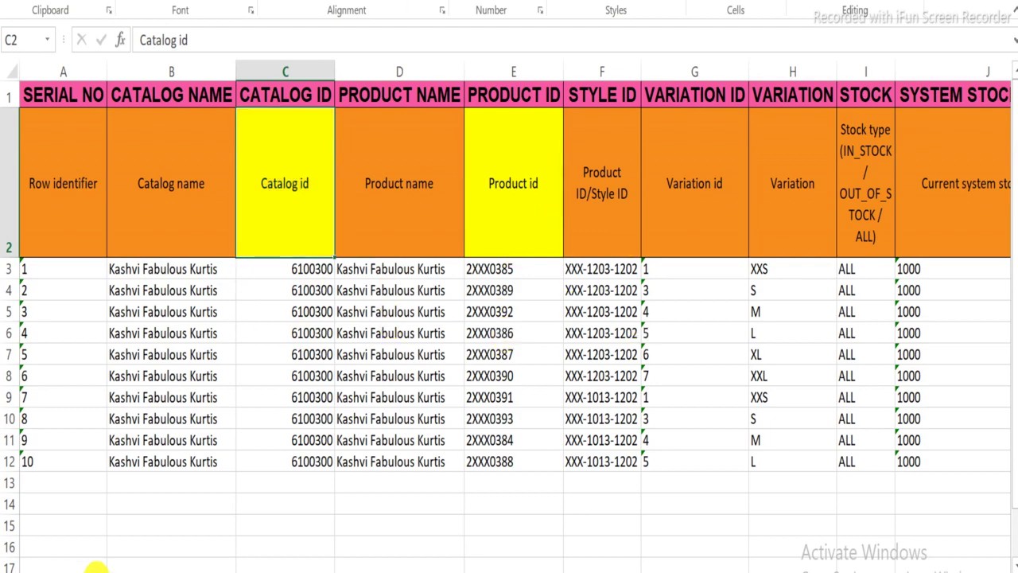
# - Switch to the sheet with old and new selling prices and review the Catalog ID, Product id and Old Selling Price headers
pyautogui.click(90, 569)
pyautogui.press('Right')
pyautogui.press('Left')
pyautogui.press('Right')
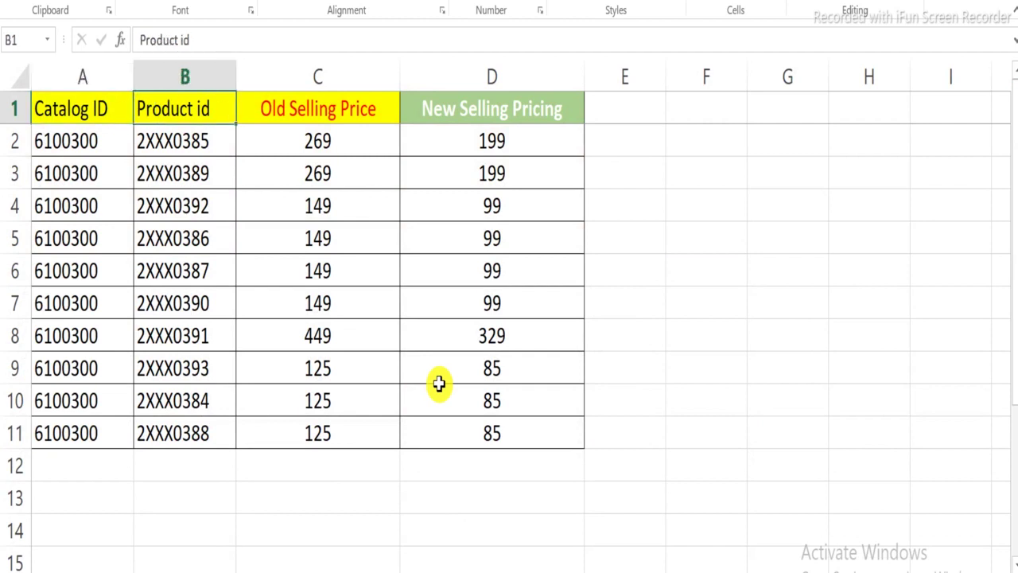
pyautogui.press('Left')
pyautogui.press('Right')
pyautogui.press('Right')
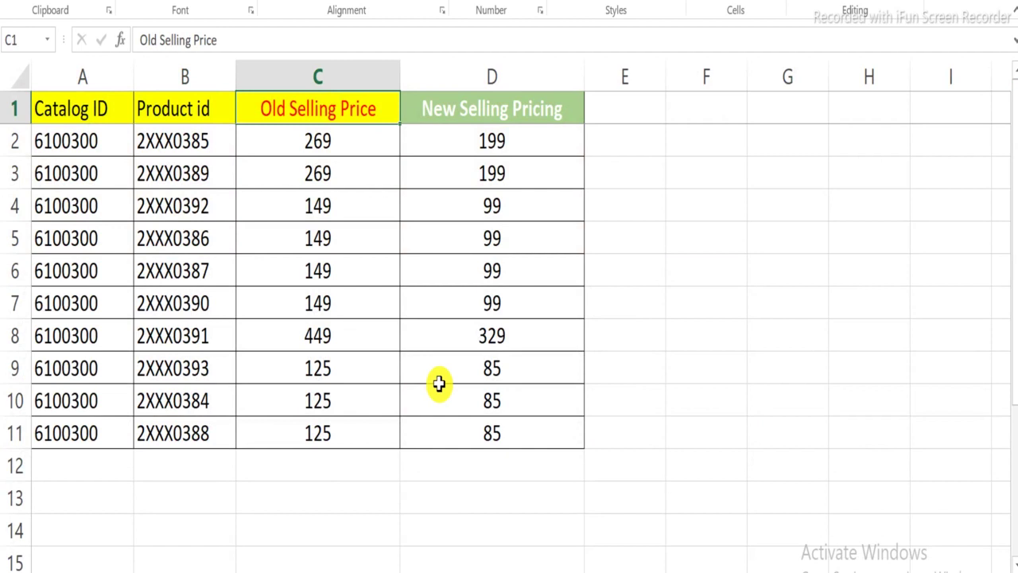
# - Review the Old Selling Price values down the product rows and back up
pyautogui.press('Down')
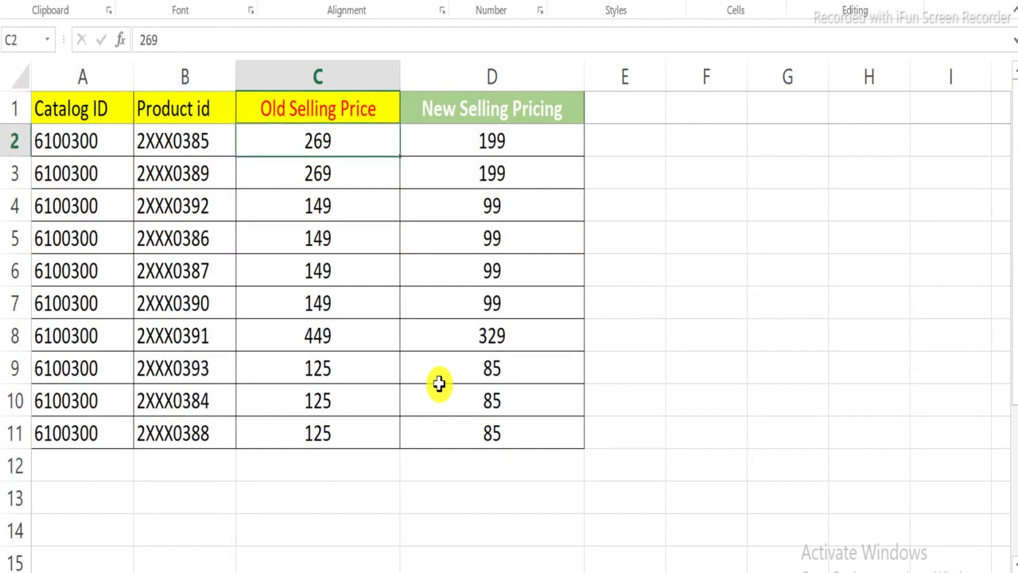
pyautogui.press('Down')
pyautogui.press('Down')
pyautogui.press('Down')
pyautogui.press('Down')
pyautogui.press('Down')
pyautogui.press('Down')
pyautogui.press('Down')
pyautogui.press('Down')
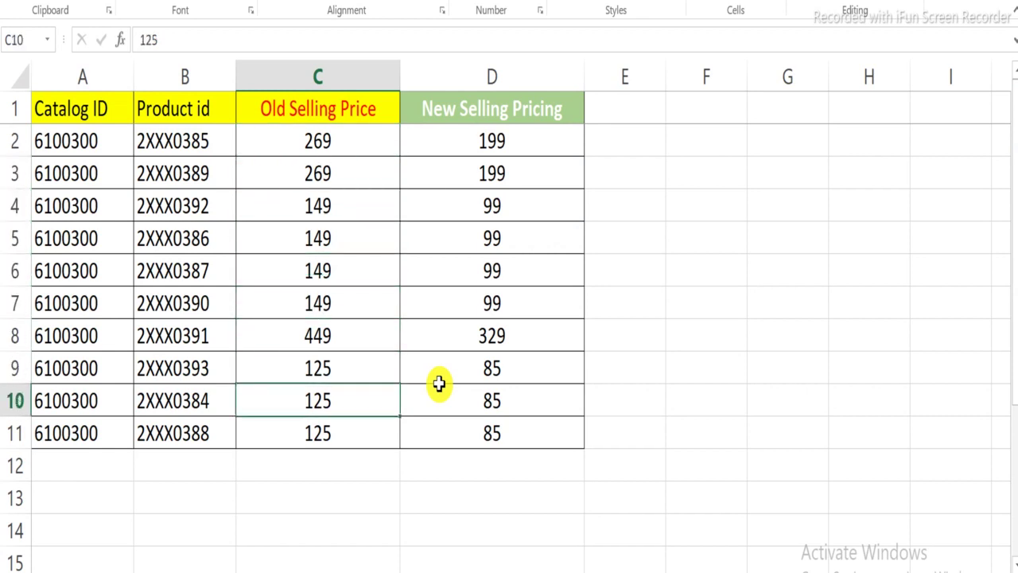
pyautogui.press('Up')
pyautogui.press('Up')
pyautogui.press('Up')
pyautogui.press('Up')
pyautogui.press('Up')
pyautogui.press('Up')
pyautogui.press('Up')
pyautogui.press('Up')
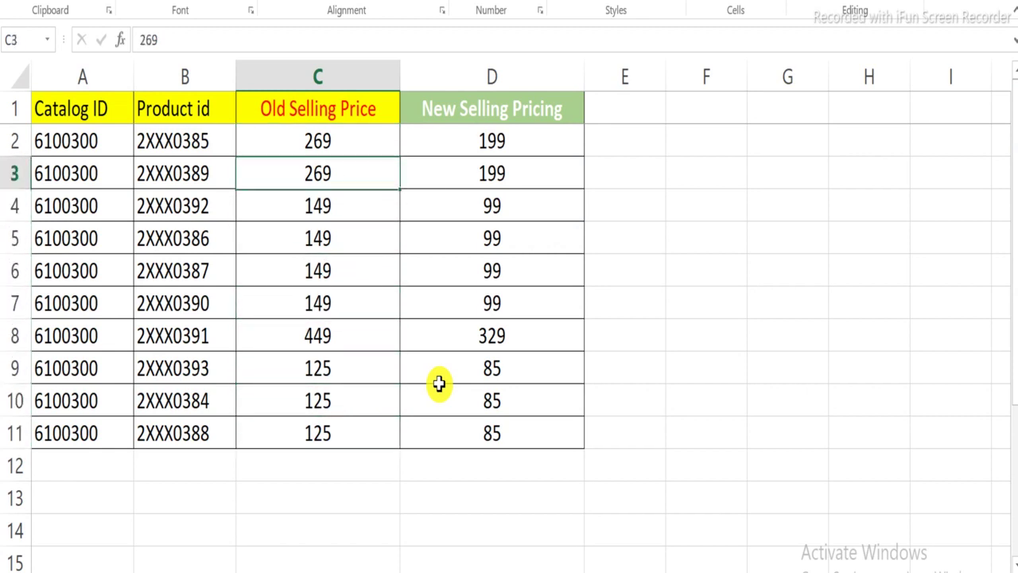
# - Review the New Selling Pricing column beside the old prices and go back across the header row
pyautogui.press('Right')
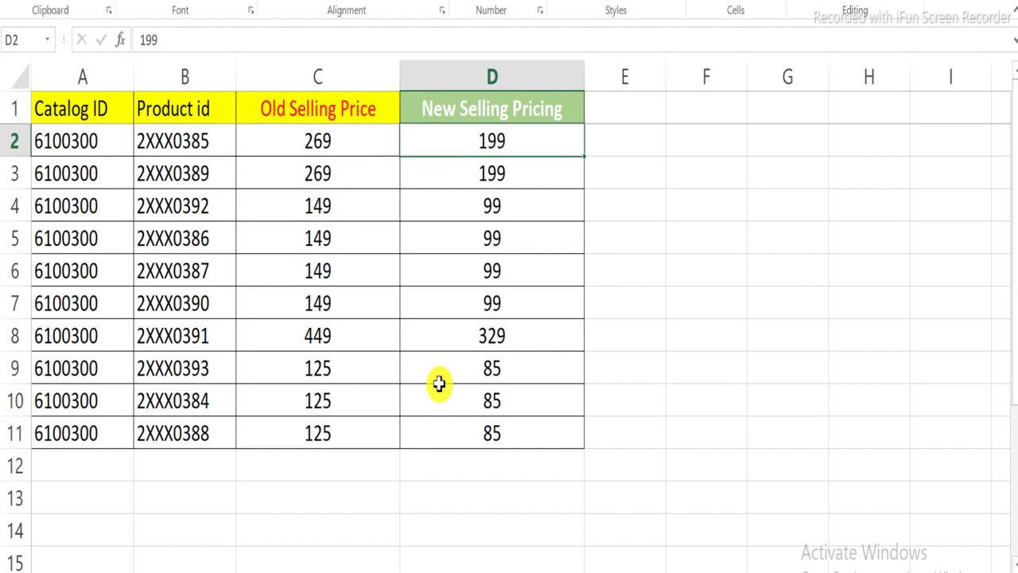
pyautogui.press('Right')
pyautogui.press('Left')
pyautogui.press('Right')
pyautogui.press('Up')
pyautogui.press('Left')
pyautogui.press('Left')
pyautogui.press('Left')
pyautogui.press('Left')
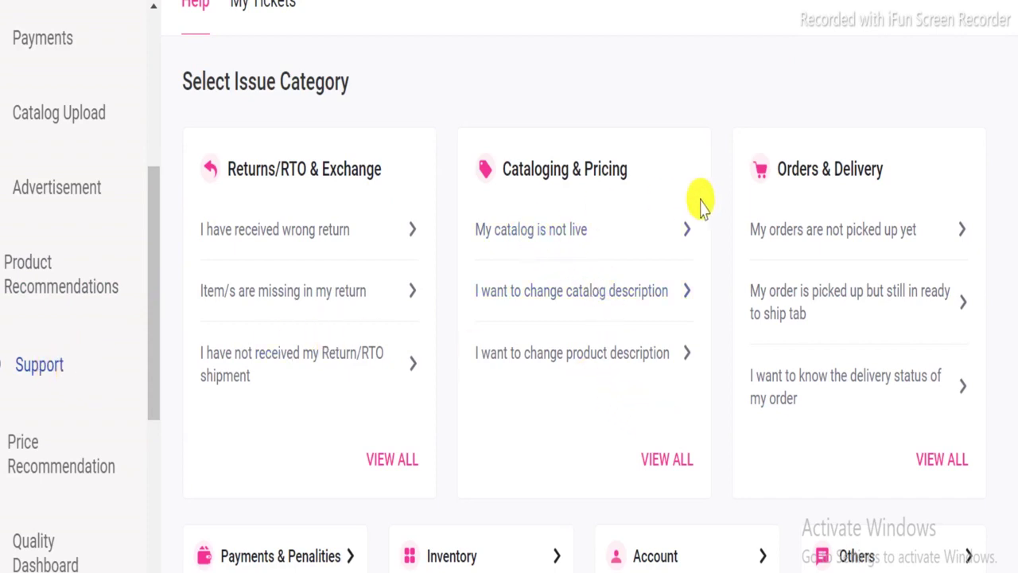
pyautogui.click(668, 461)
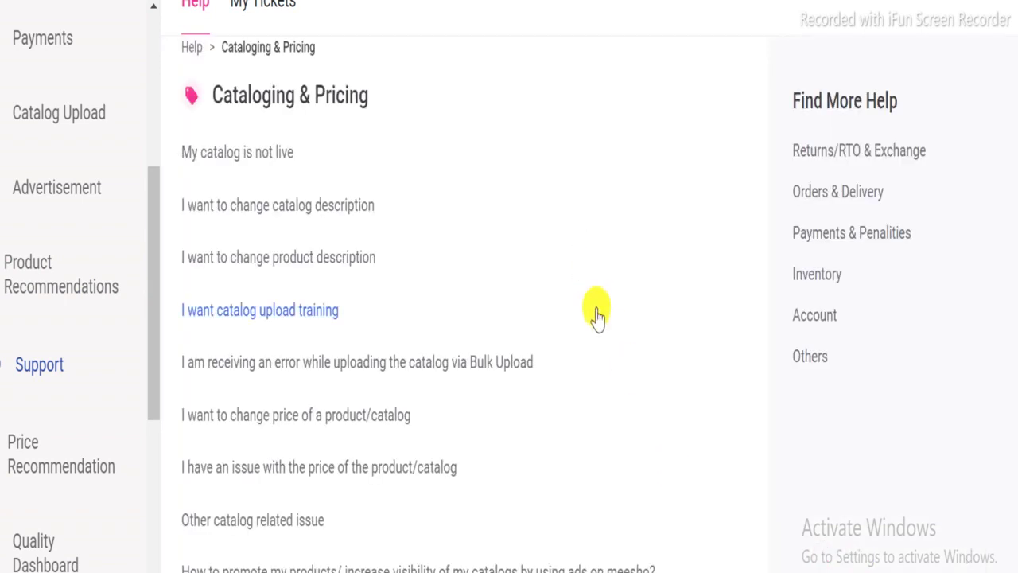
pyautogui.click(596, 311)
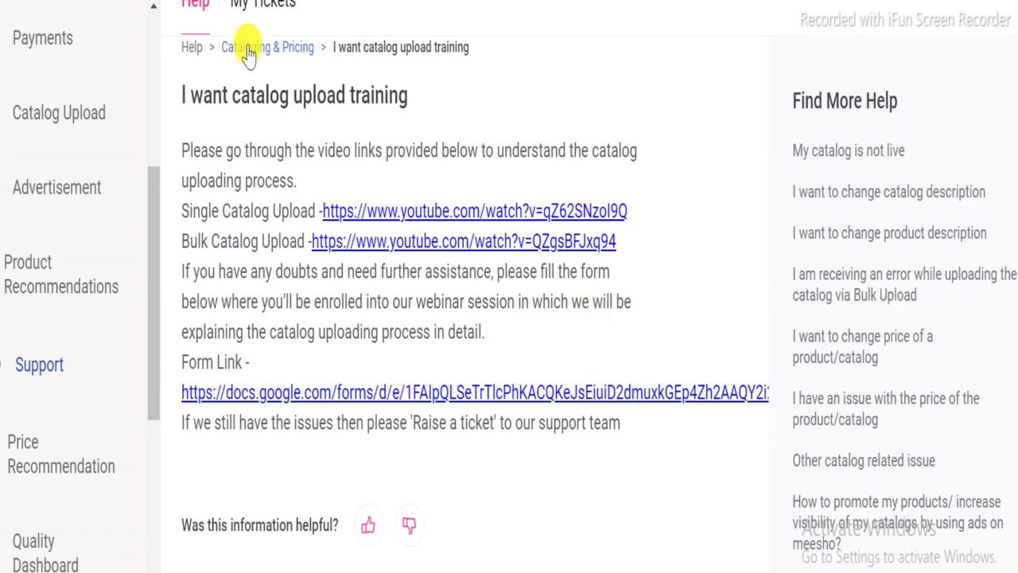
pyautogui.click(291, 31)
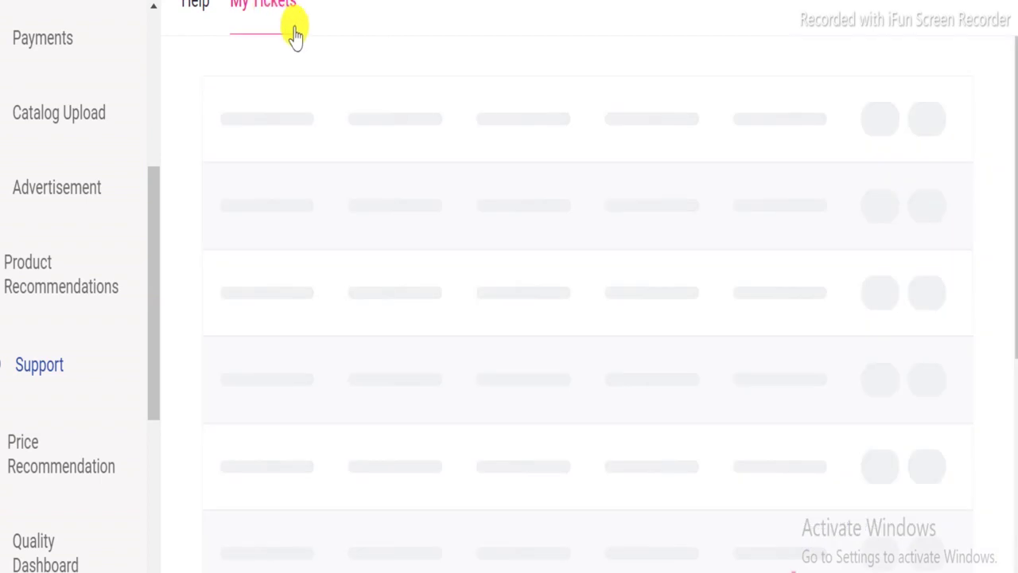
pyautogui.click(200, 19)
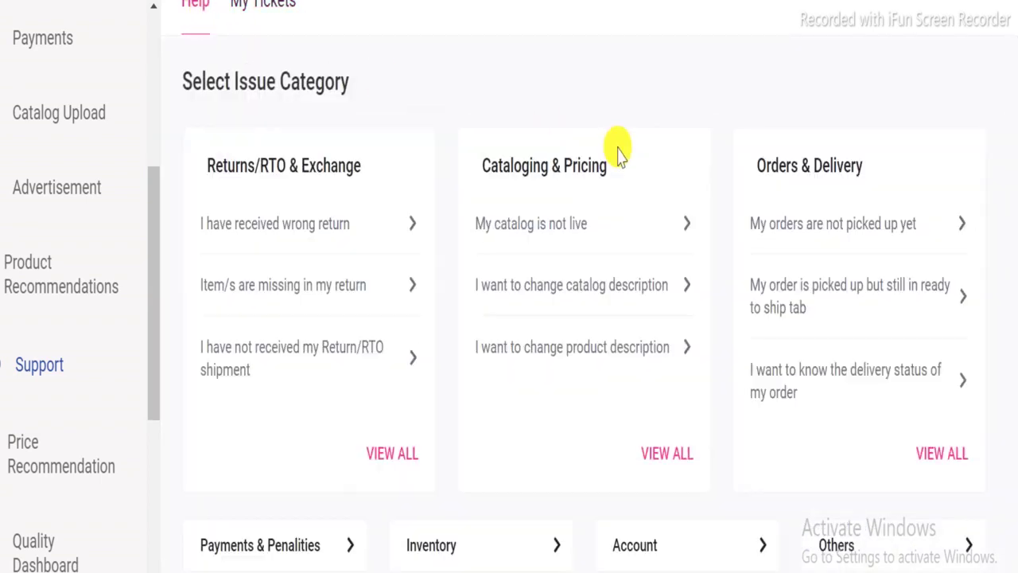
# - Start a support ticket for the Cataloging & Pricing issue "I want to change price of a product/catalog" and activate its Catalog ID field
pyautogui.click(665, 459)
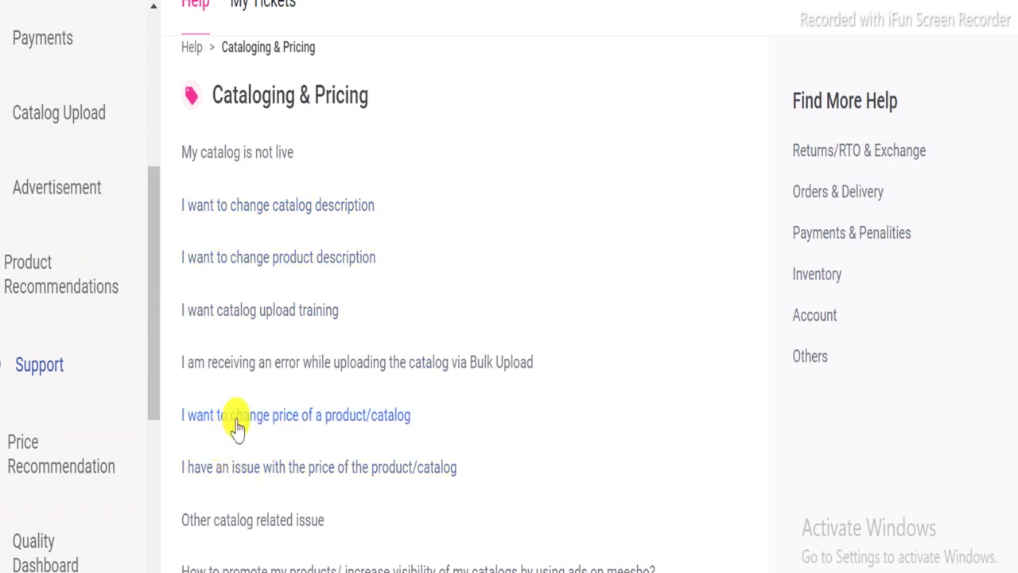
pyautogui.click(343, 428)
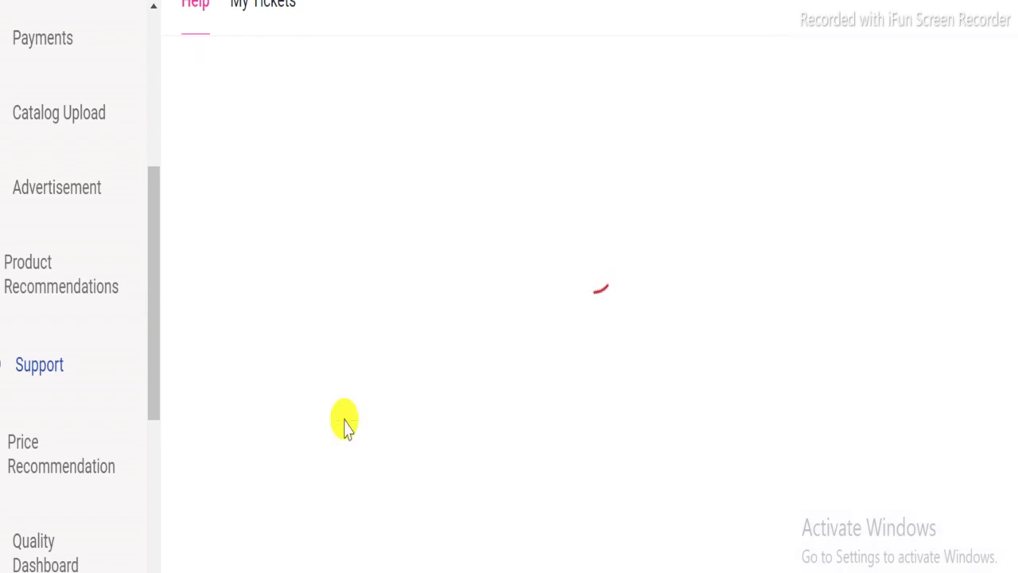
pyautogui.scroll(-1, 576, 306)
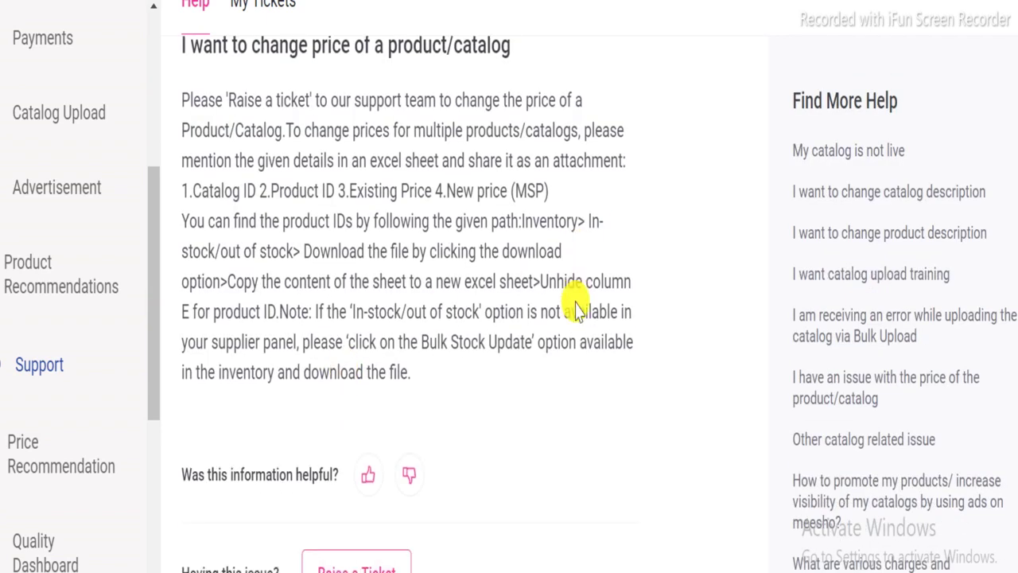
pyautogui.click(365, 541)
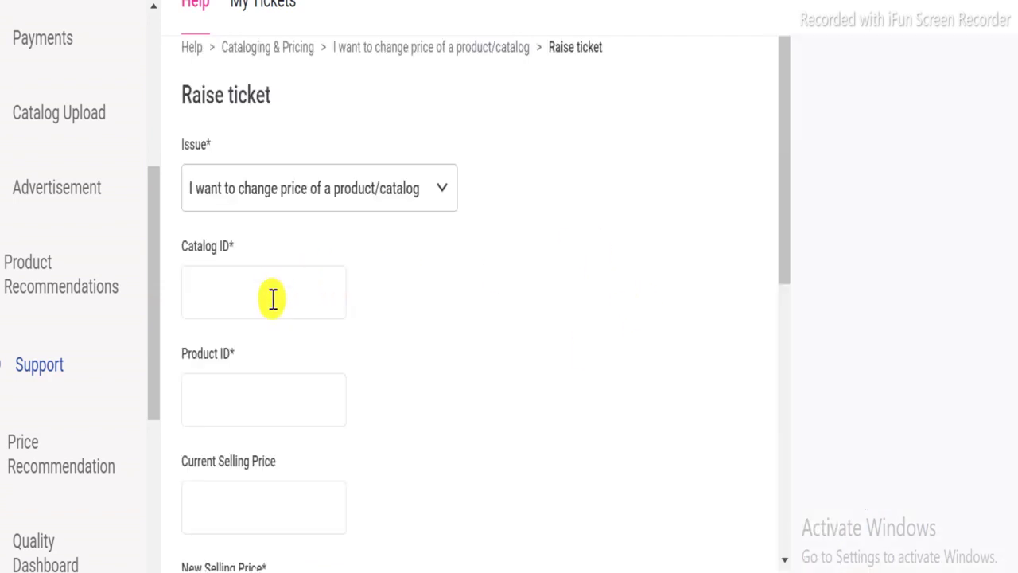
pyautogui.click(272, 299)
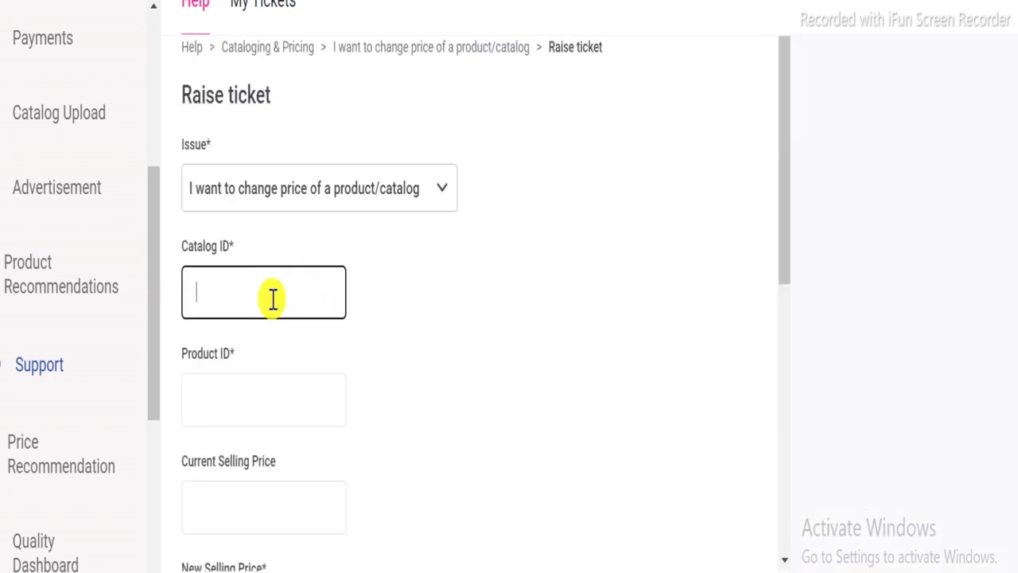
# - Enter 0 as both the Catalog ID and the Product ID in the price change ticket
pyautogui.click(249, 423)
pyautogui.click(268, 490)
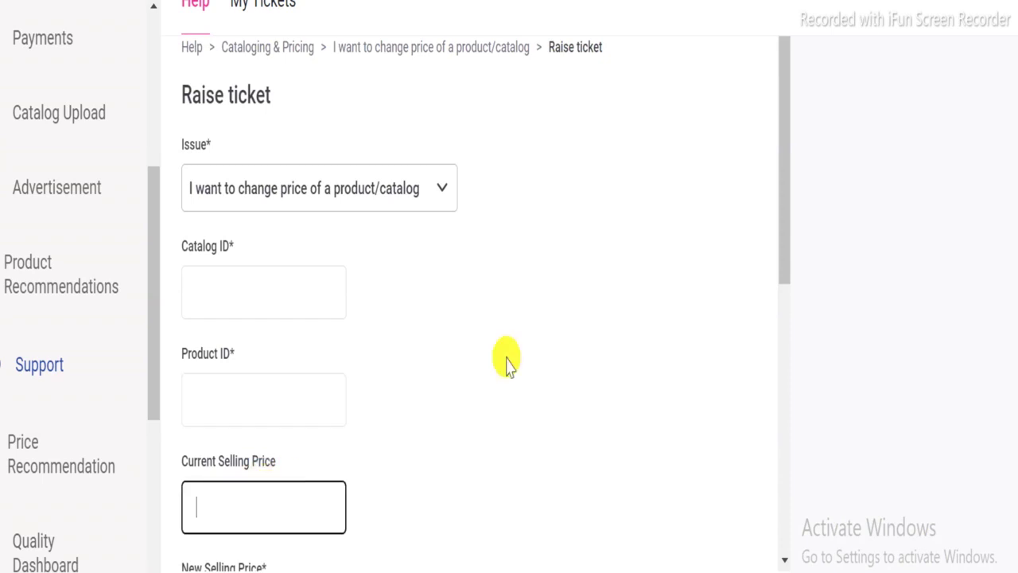
pyautogui.moveTo(780, 247); pyautogui.dragTo(788, 291)
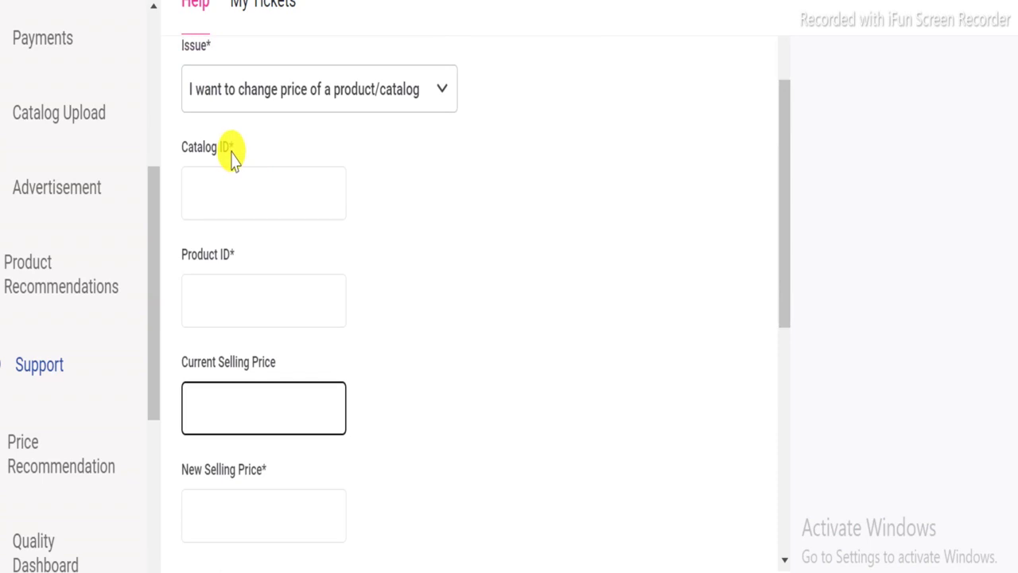
pyautogui.click(252, 192)
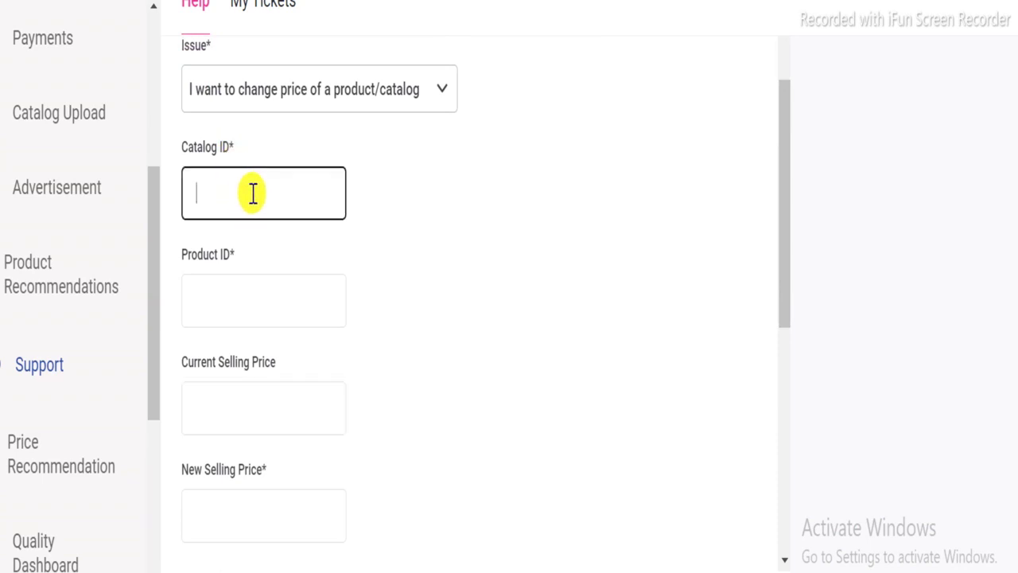
pyautogui.write('0')
pyautogui.click(223, 299)
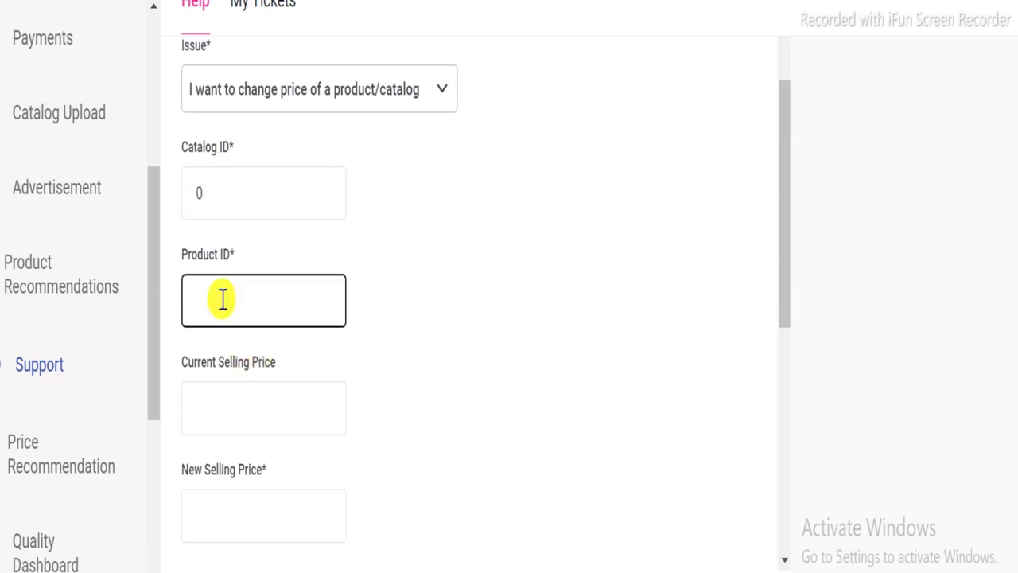
pyautogui.write('0')
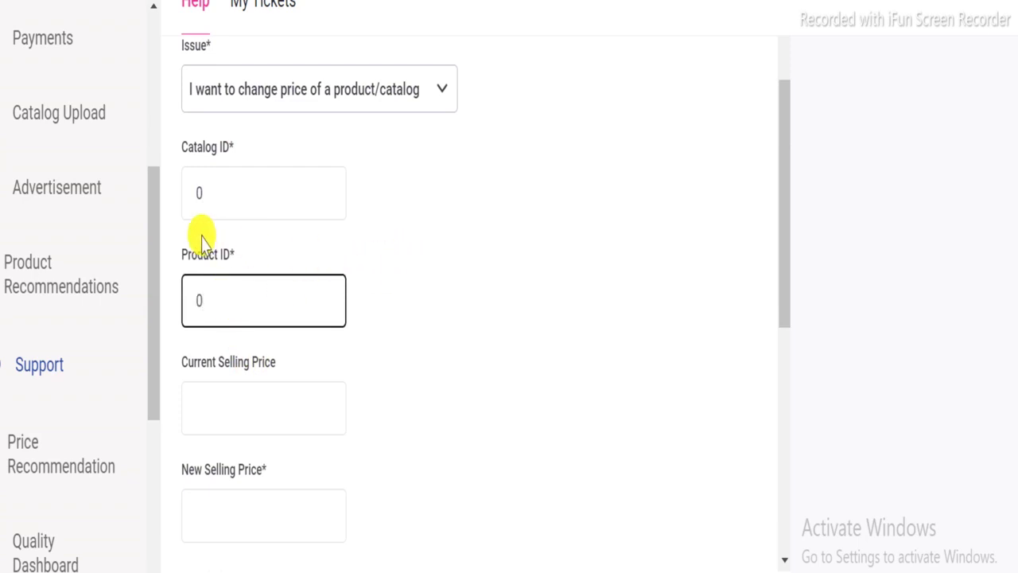
pyautogui.click(470, 228)
# - Write the ticket description "Dear Team," followed, after a blank line, by "Please update new catalog price as per attached details."
pyautogui.scroll(-3, 470, 228)
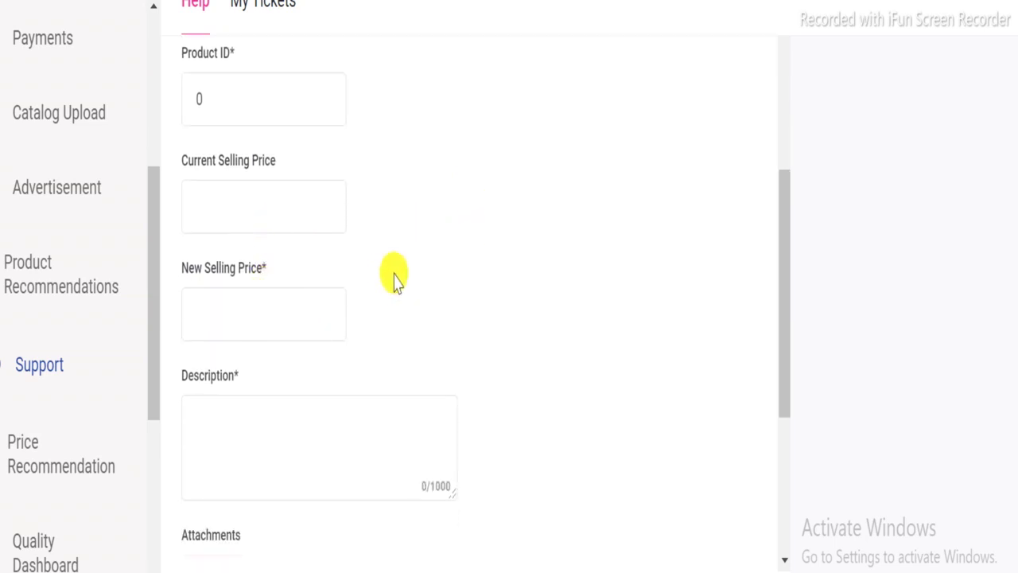
pyautogui.scroll(-1, 395, 279)
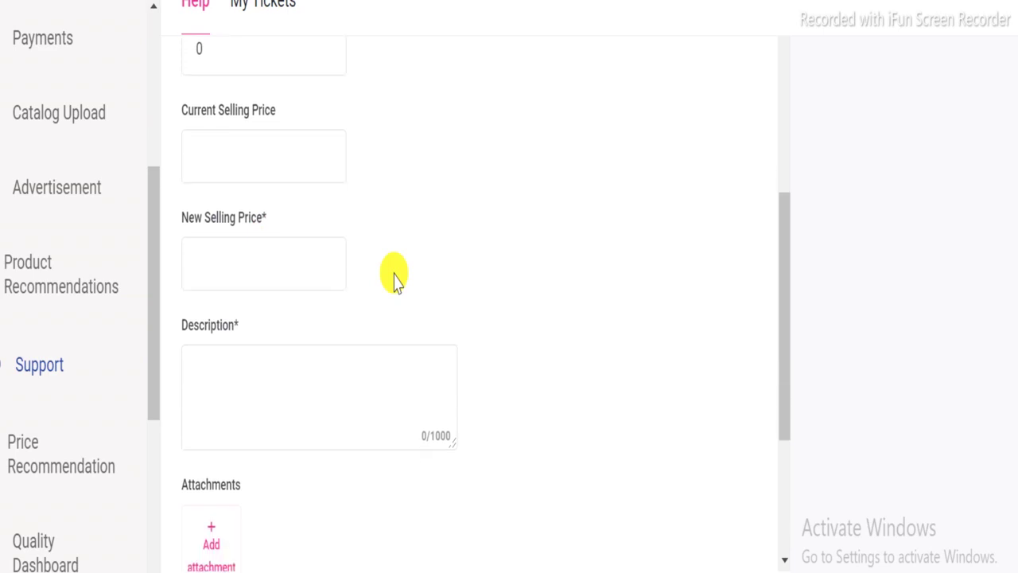
pyautogui.click(332, 365)
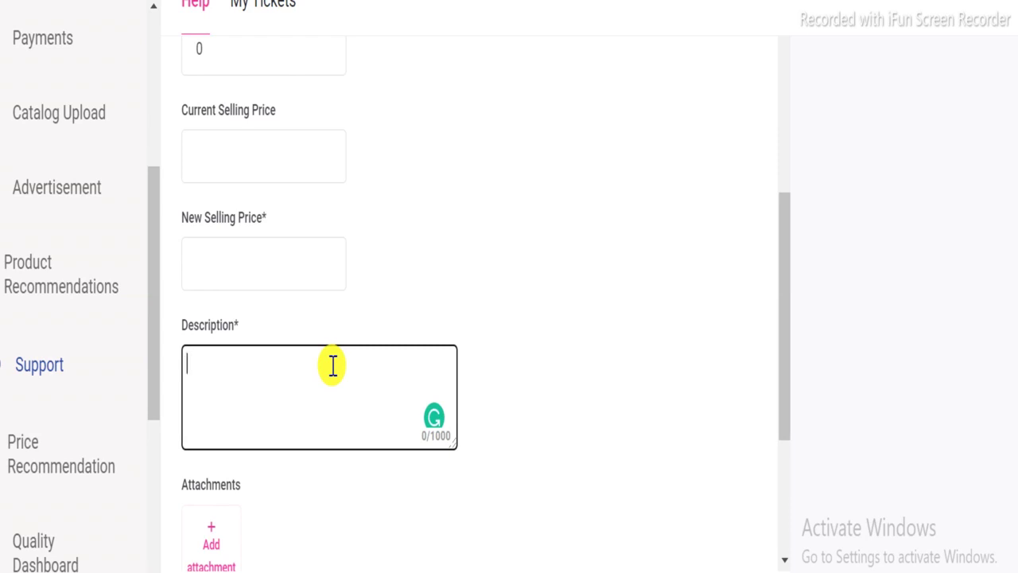
pyautogui.write('Dear Team,')
pyautogui.press('Return')
pyautogui.press('Return')
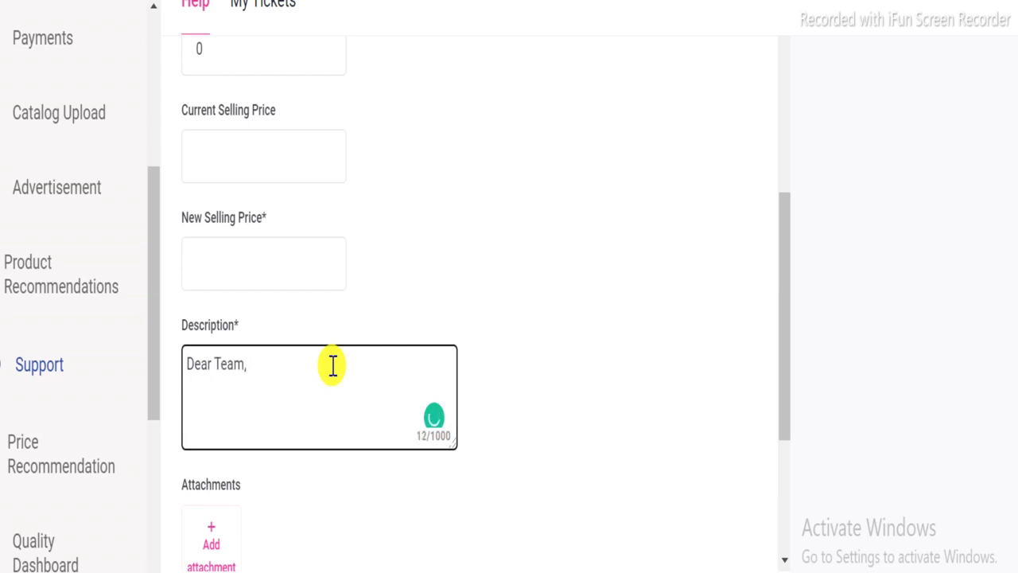
pyautogui.write('Please ')
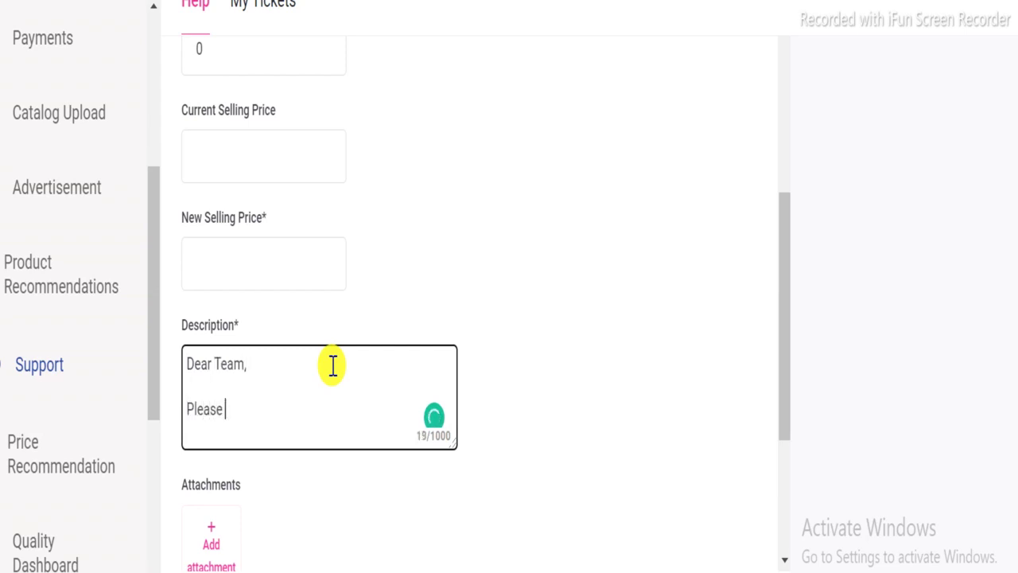
pyautogui.write('update new ')
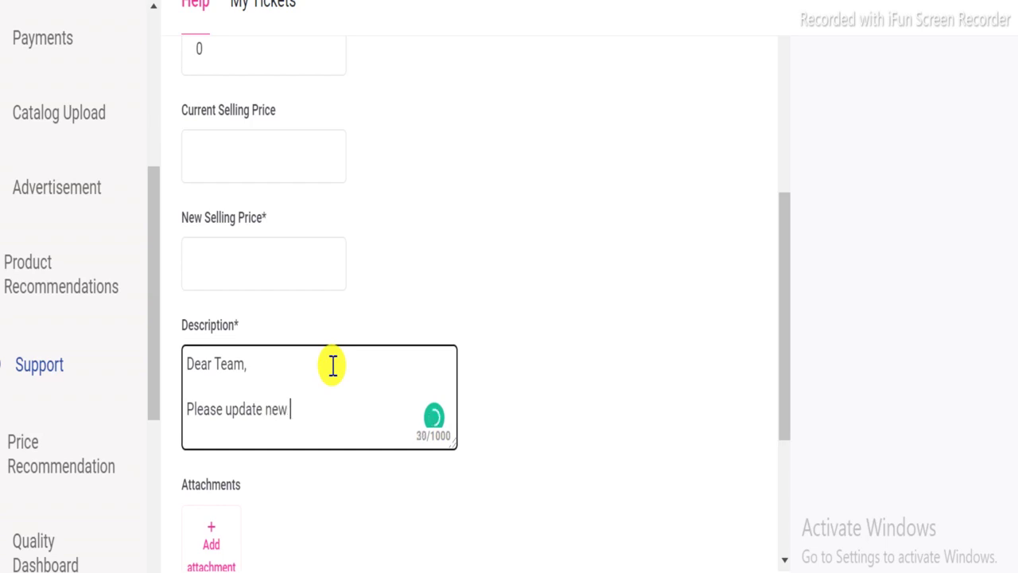
pyautogui.write('catalog price as')
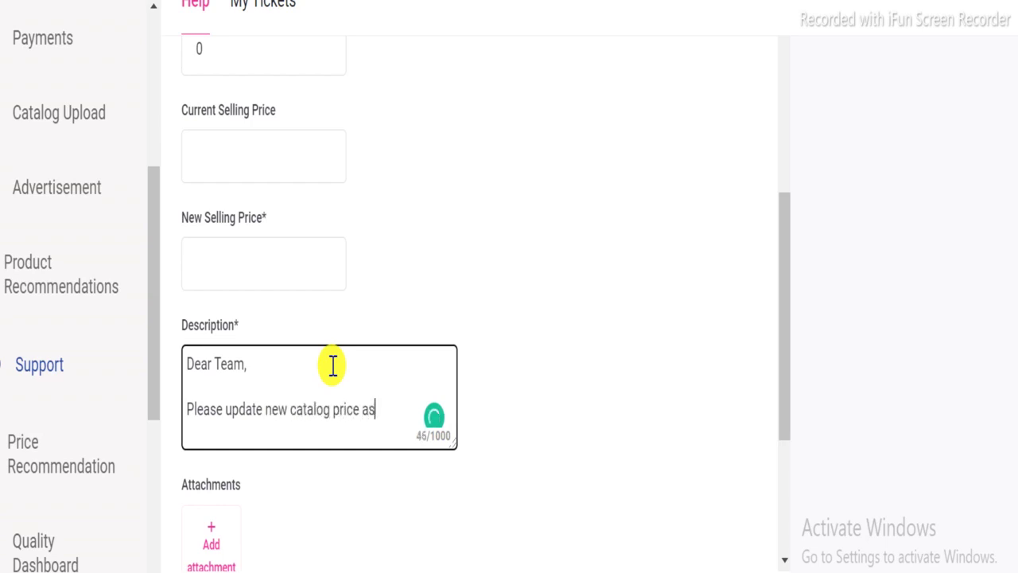
pyautogui.write(' per attac')
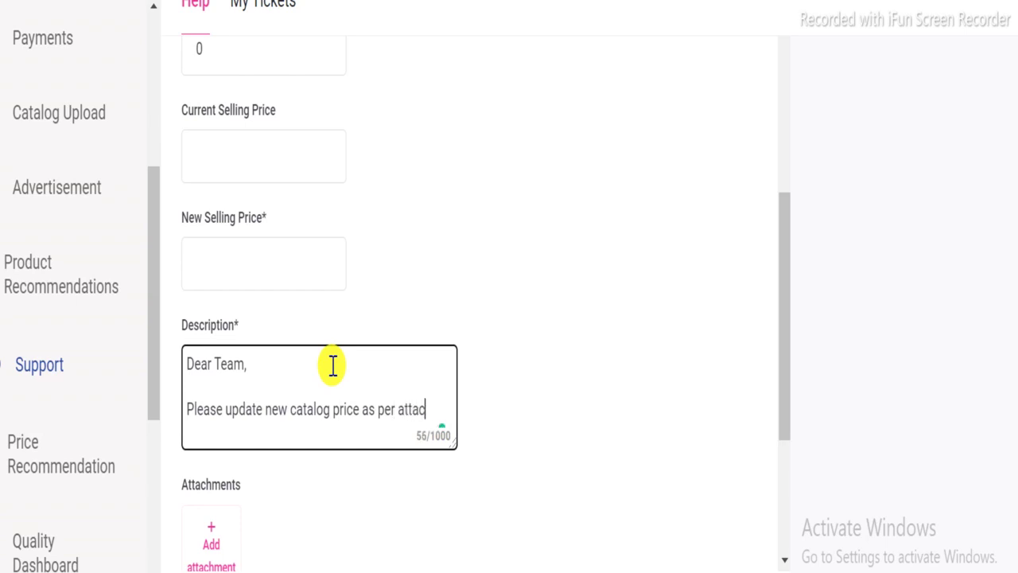
pyautogui.write('hed details.')
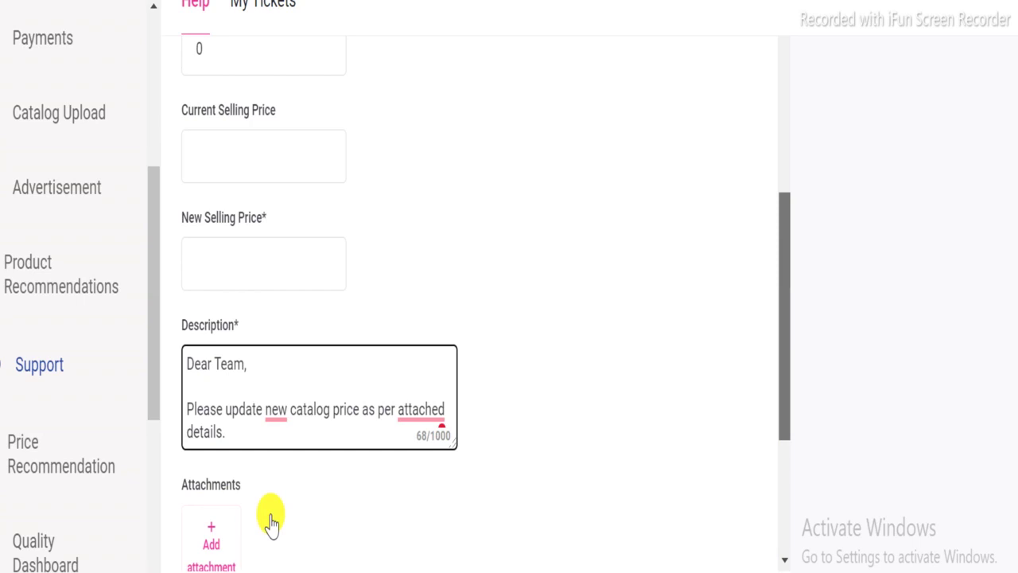
pyautogui.scroll(-1, 271, 521)
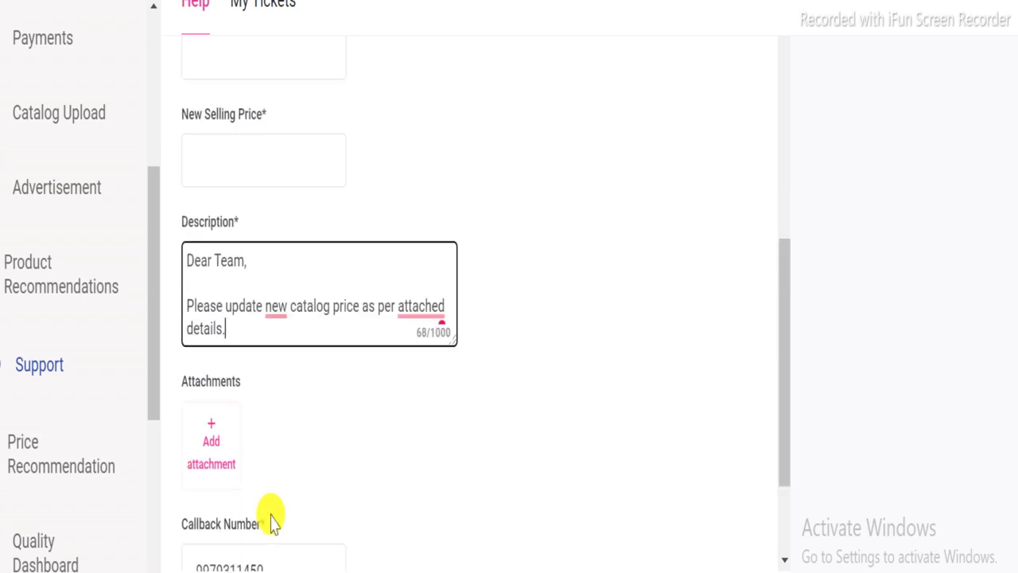